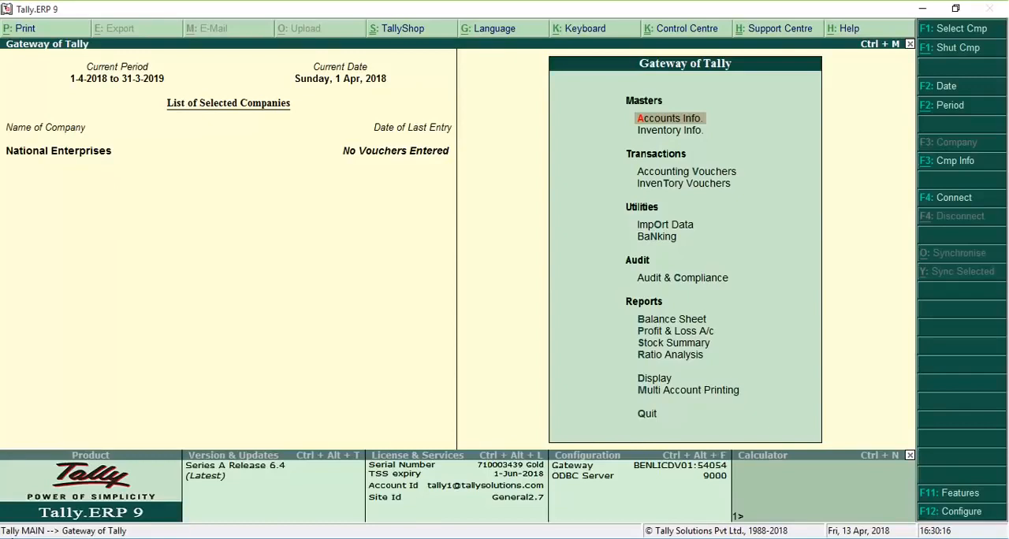
Step: Create a single ledger named Packaging Charges under the Indirect Incomes group
key("Return")
key("Return")
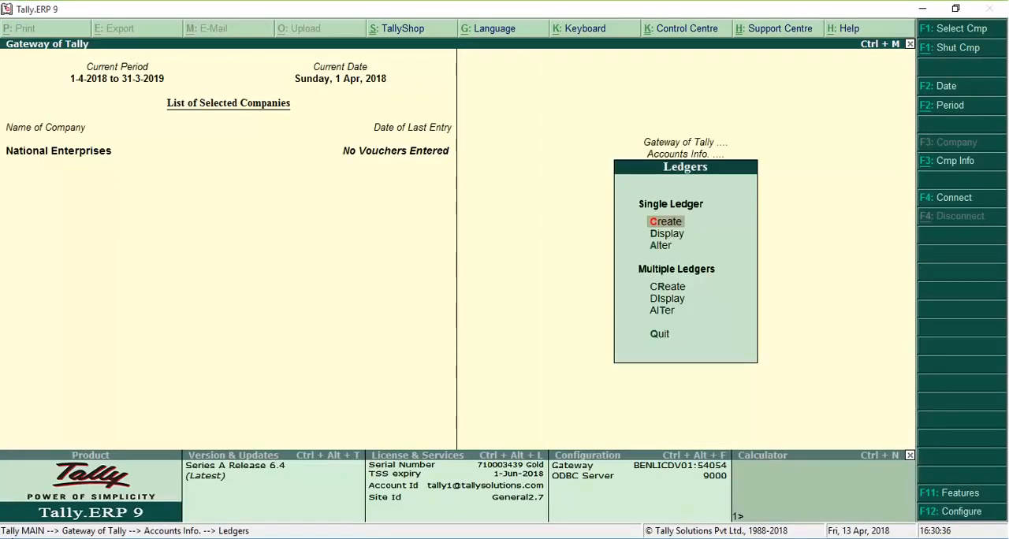
key("Return")
type("Packaging Charges")
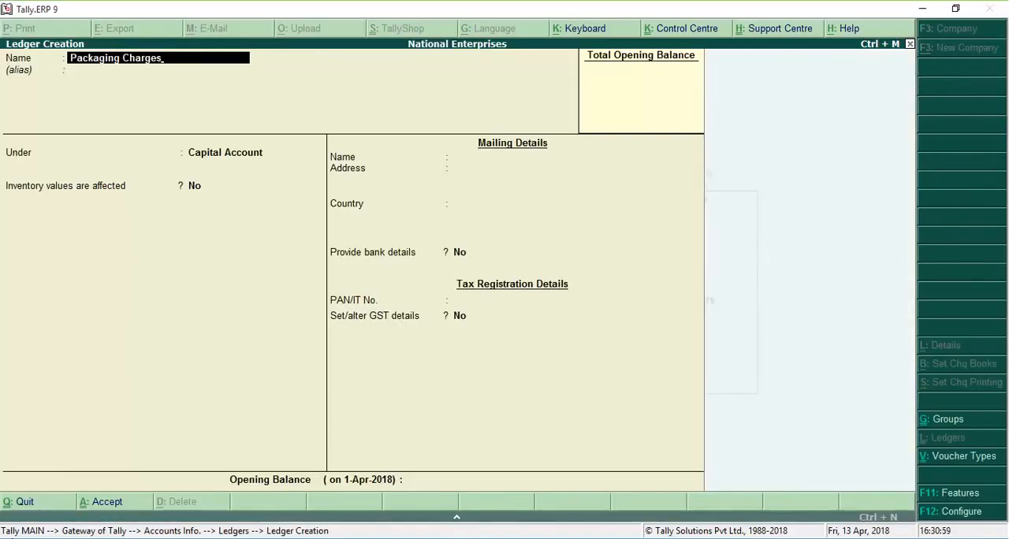
key("Return")
key("Return")
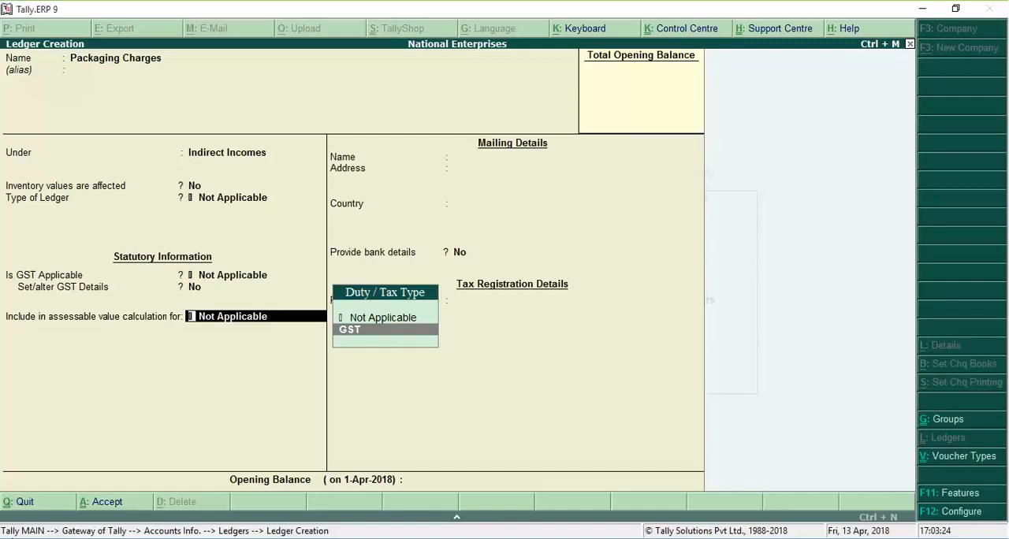
Step: Include the Packaging Charges ledger in the GST assessable value, appropriated to Goods and calculated Based on Value, and finish the ledger
key("Return")
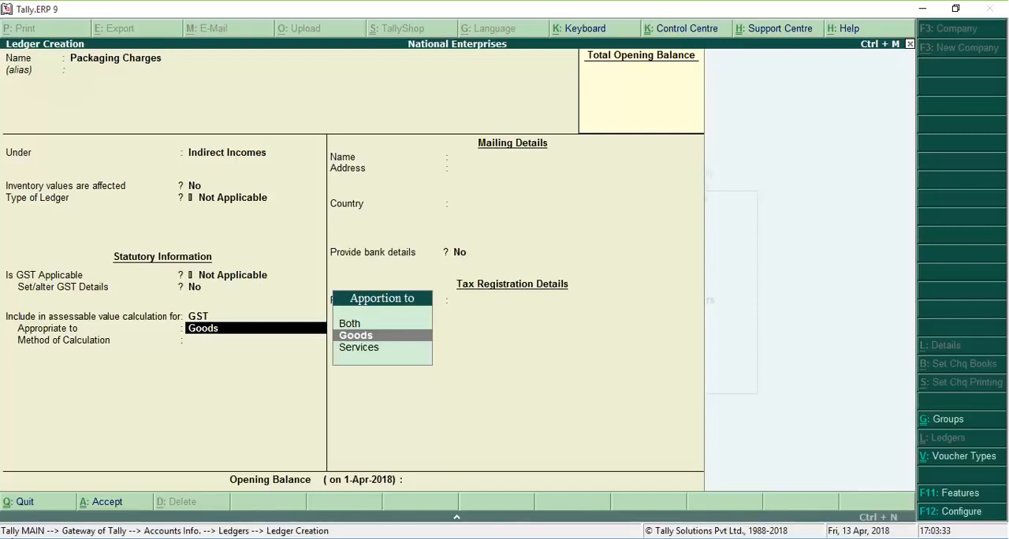
key("Return")
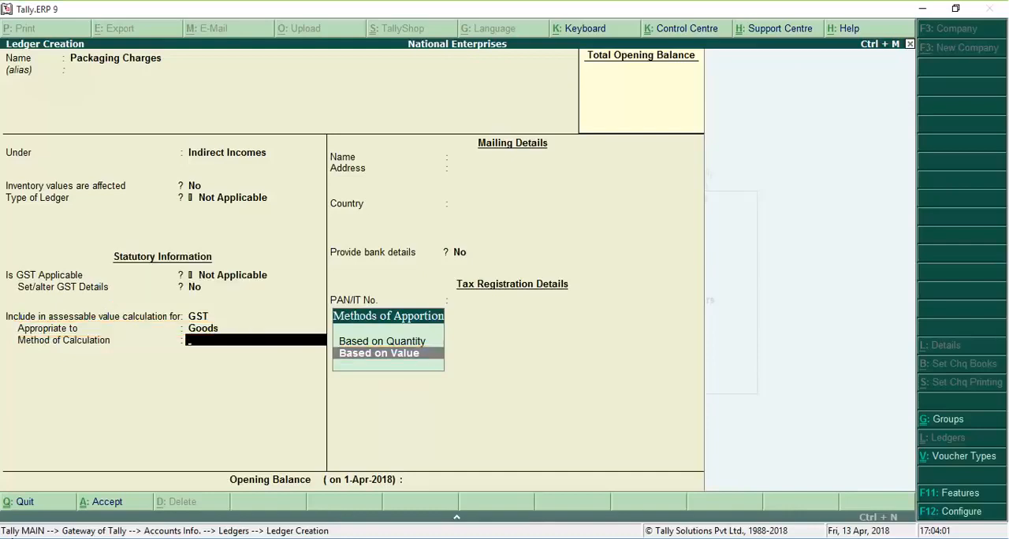
key("Return")
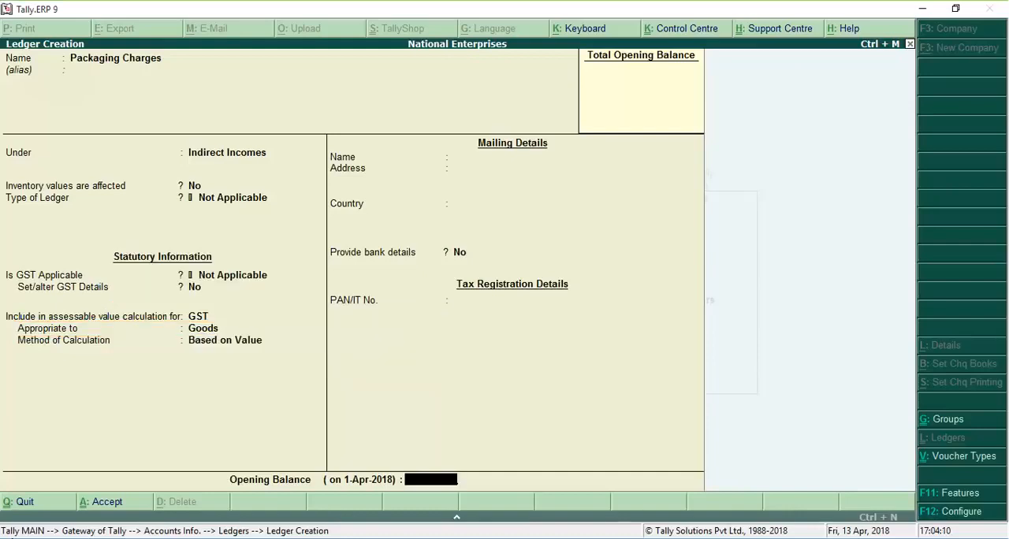
key("Return")
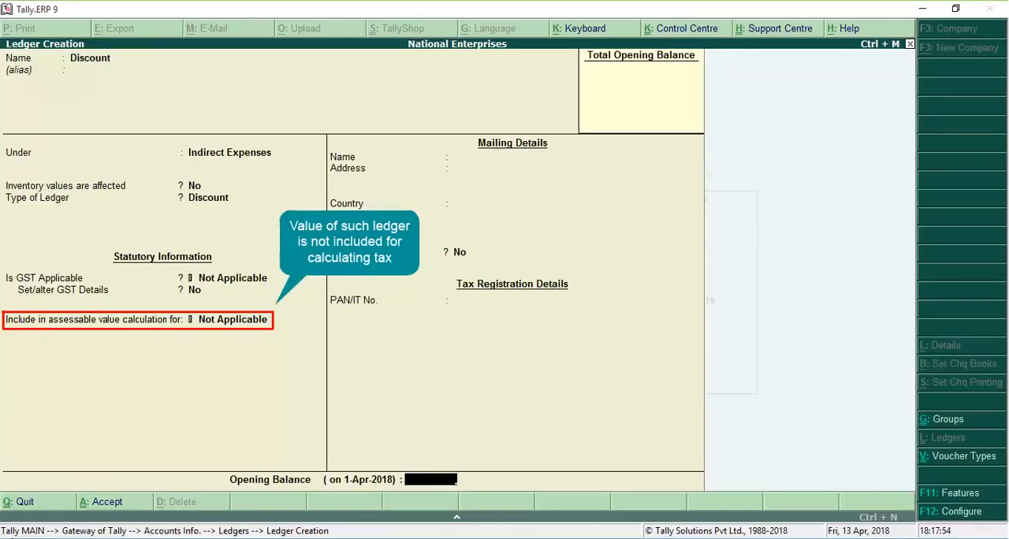
Step: Save the Discount ledger under Indirect Expenses with Discount as its type and assessable value inclusion set to Not Applicable
key("Return")
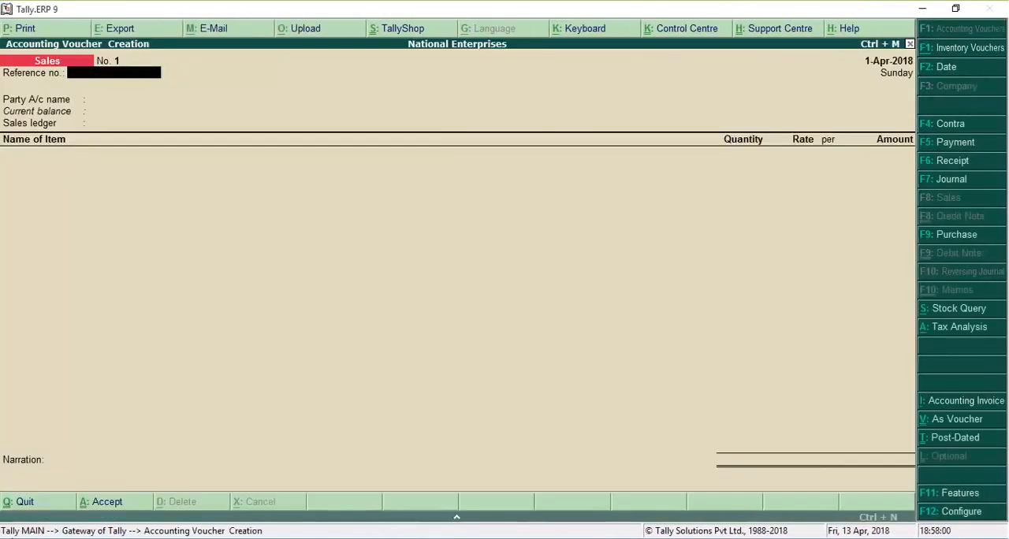
Step: Enter sales voucher 1-18 for SSN Textiles using the Sales ledger, with 100 Nylon Yarn Rolls at 180 and 100 Polyester Yarn Rolls at 92
type("1-18")
key("Return")
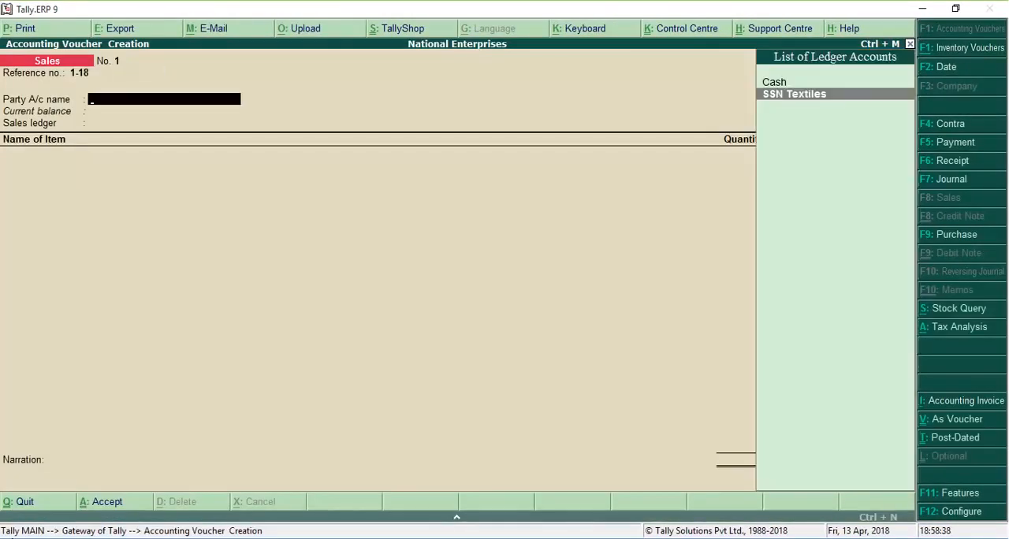
key("Return")
key("Return")
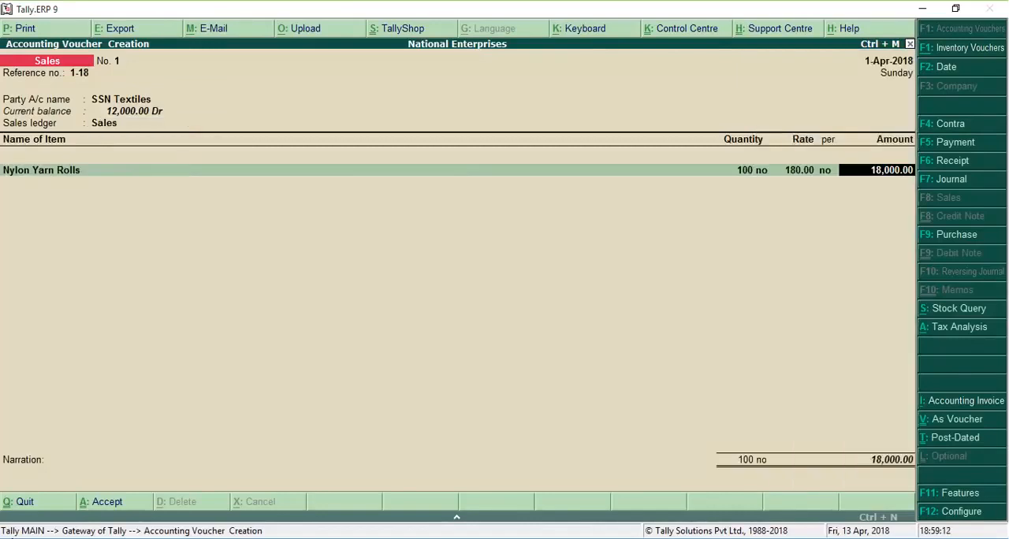
Step: Add Packaging Charges of 500 to the sales voucher and view its tax analysis in detailed form
key("Return")
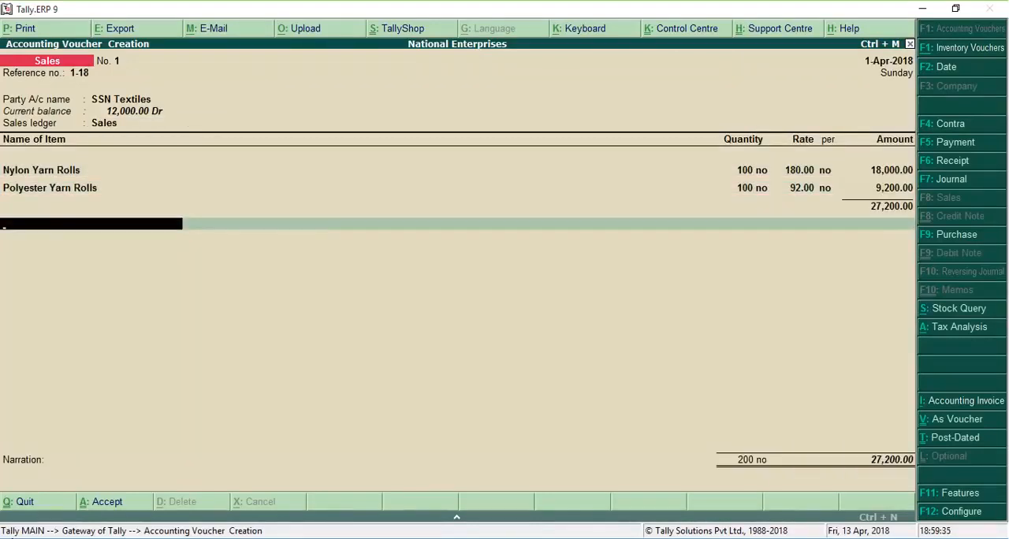
key("Return")
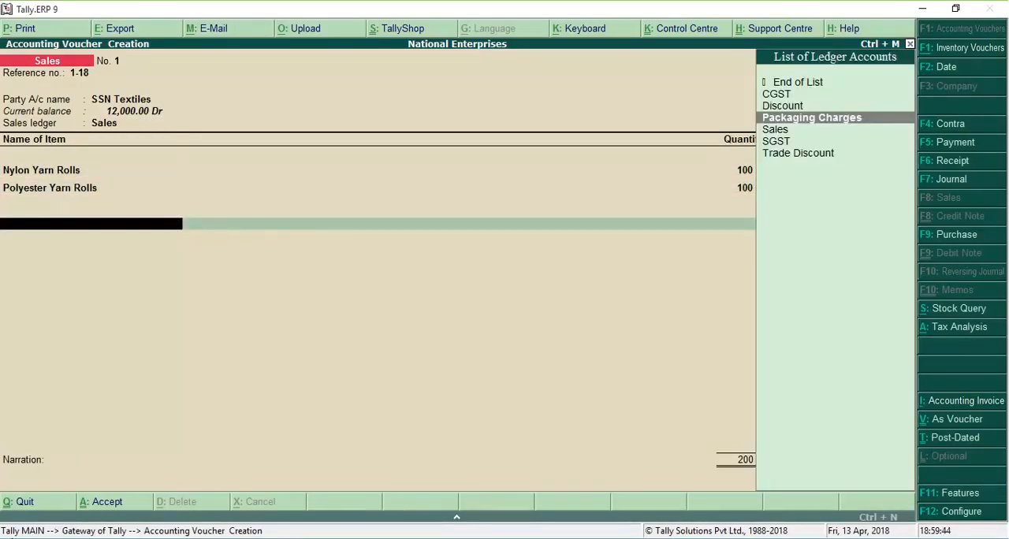
key("Return")
type("500")
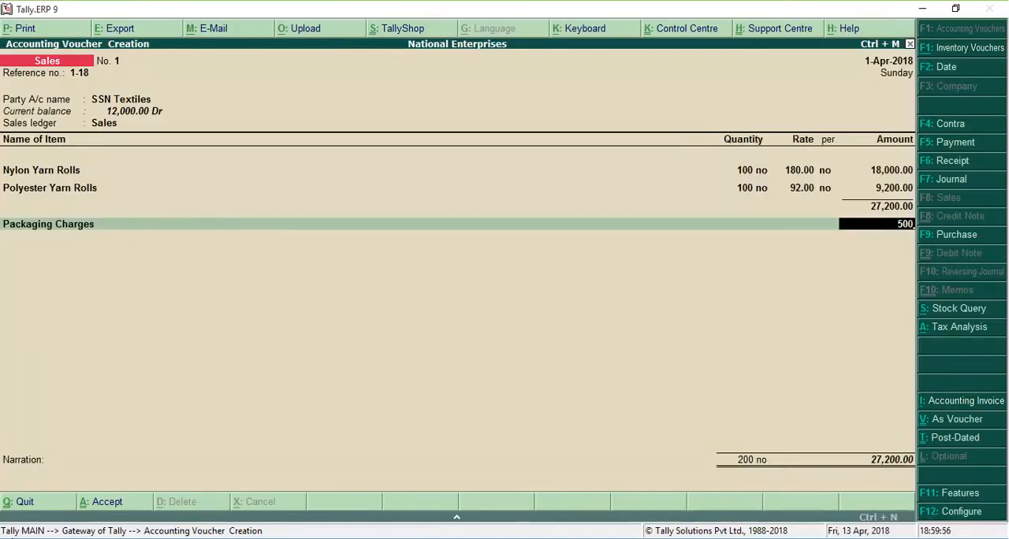
key("Return")
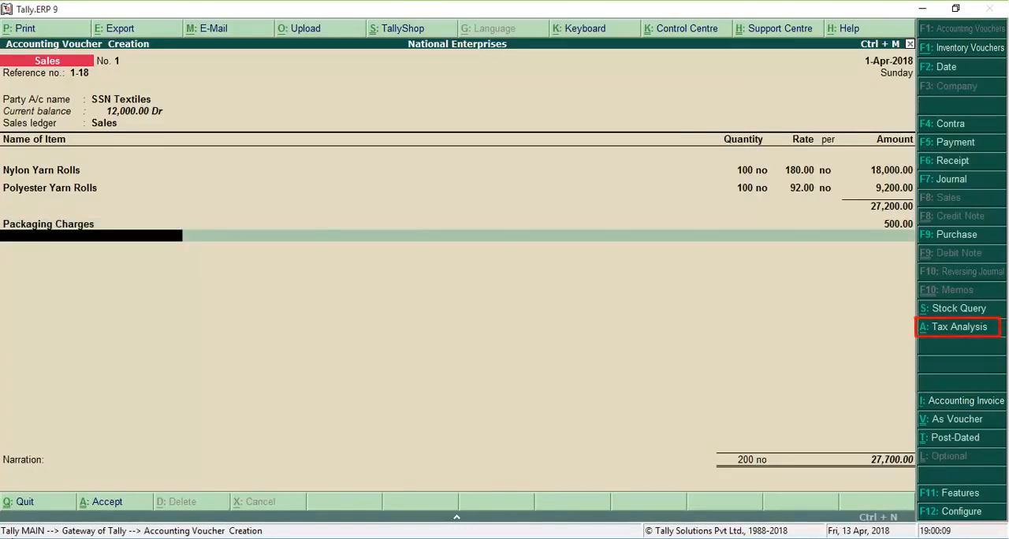
key("alt+a")
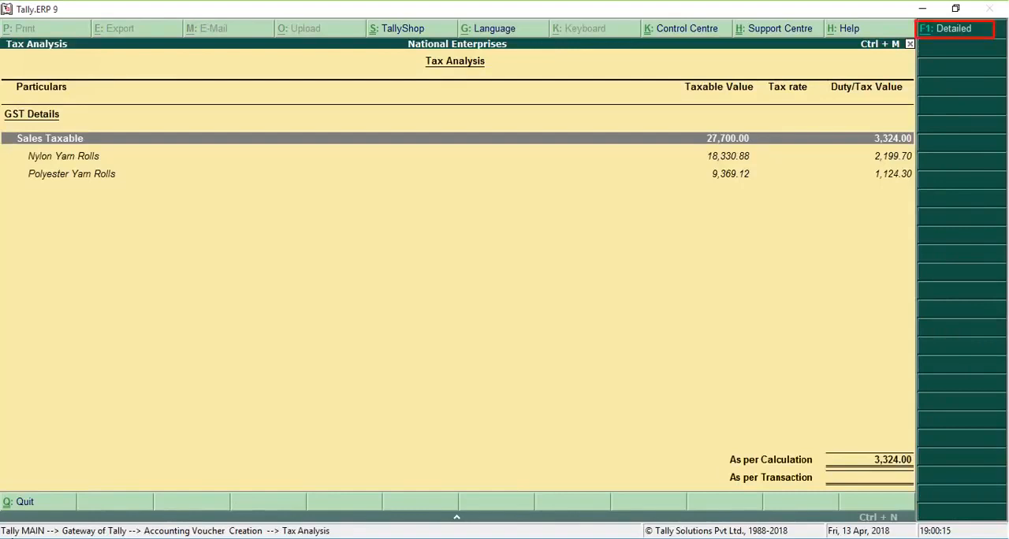
key("F1")
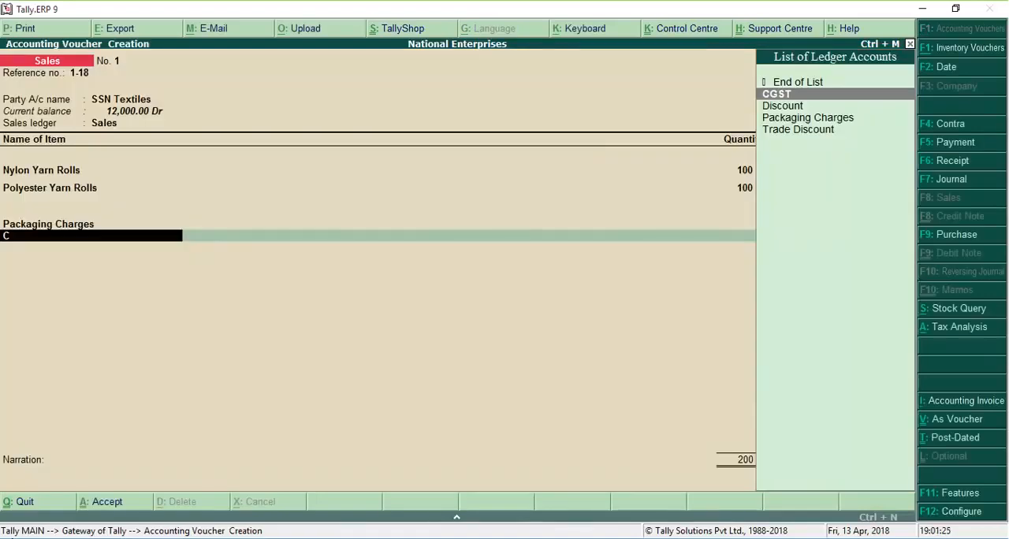
Step: Add the CGST and SGST ledgers to the SSN Textiles sales voucher and accept it
key("Return")
key("Return")
type("S")
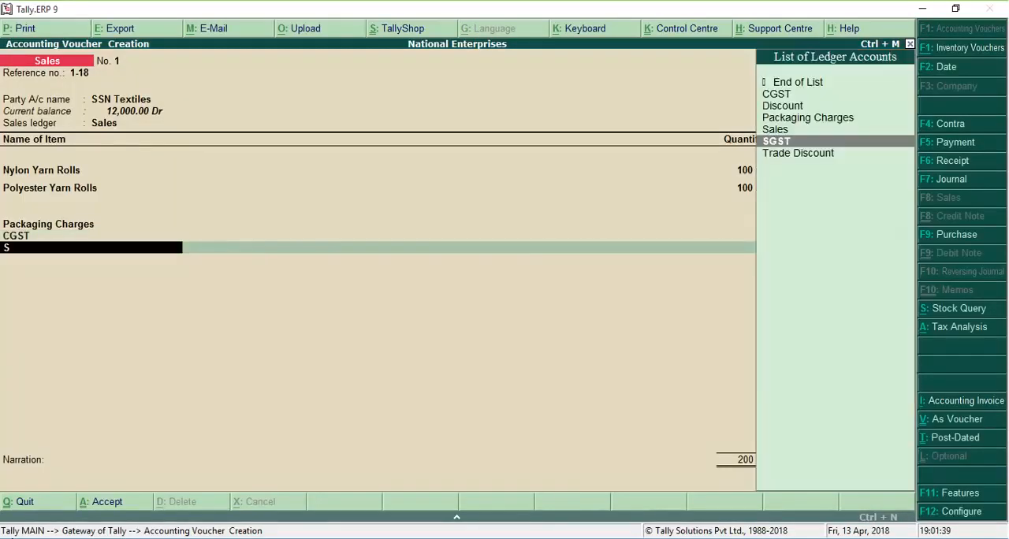
key("Return")
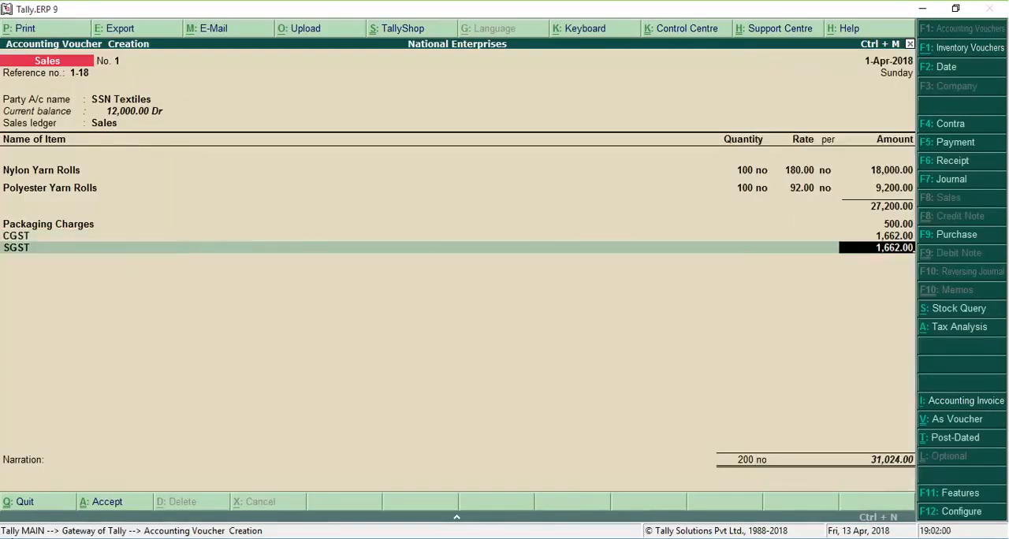
key("Return")
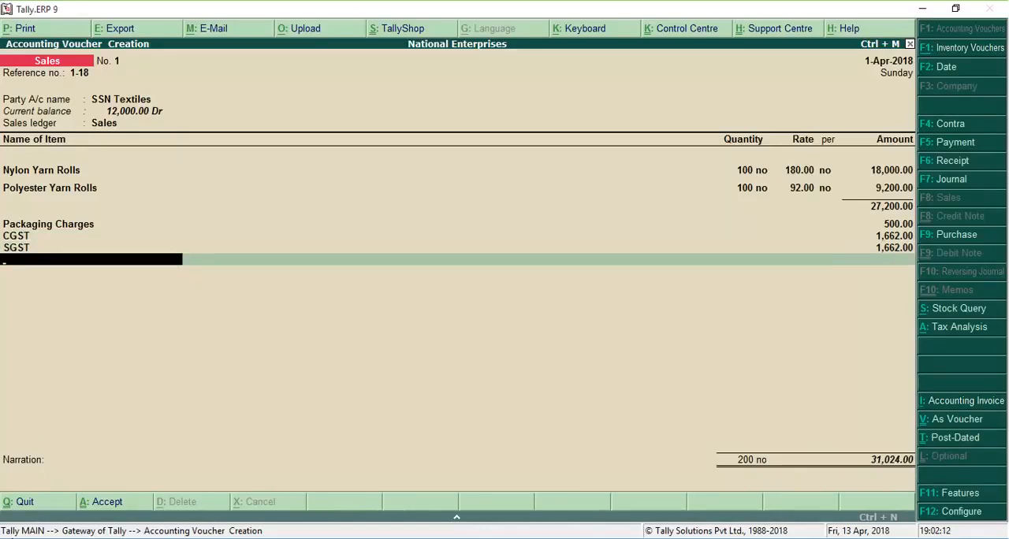
key("Return")
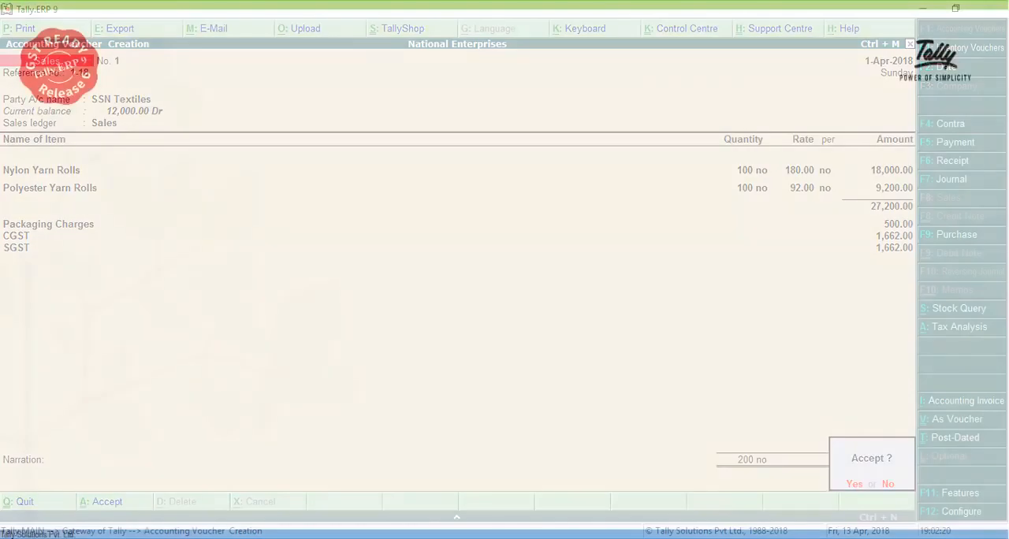
key("Return")
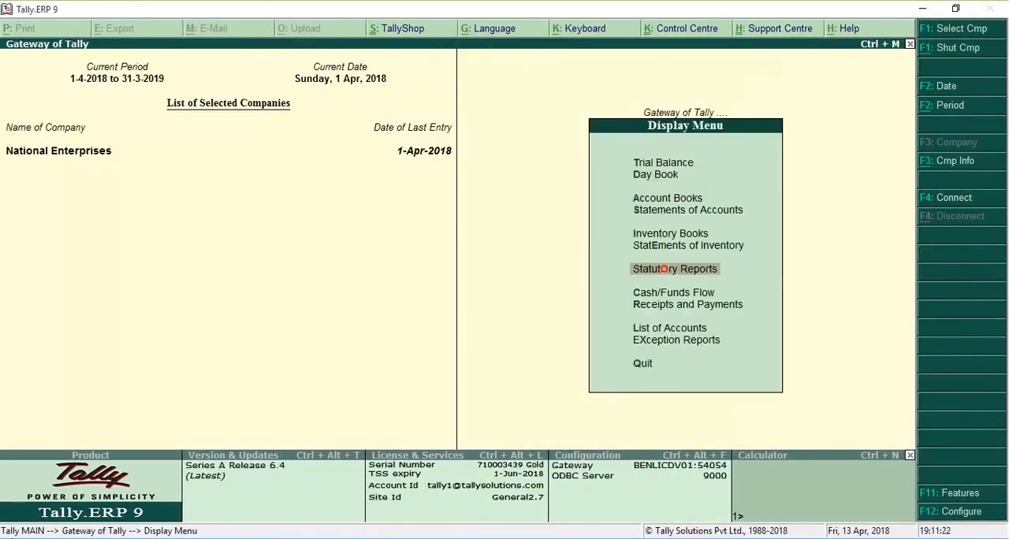
Step: Open the GSTR-1 report under the GST statutory reports and select the B2B Invoices row
key("Return")
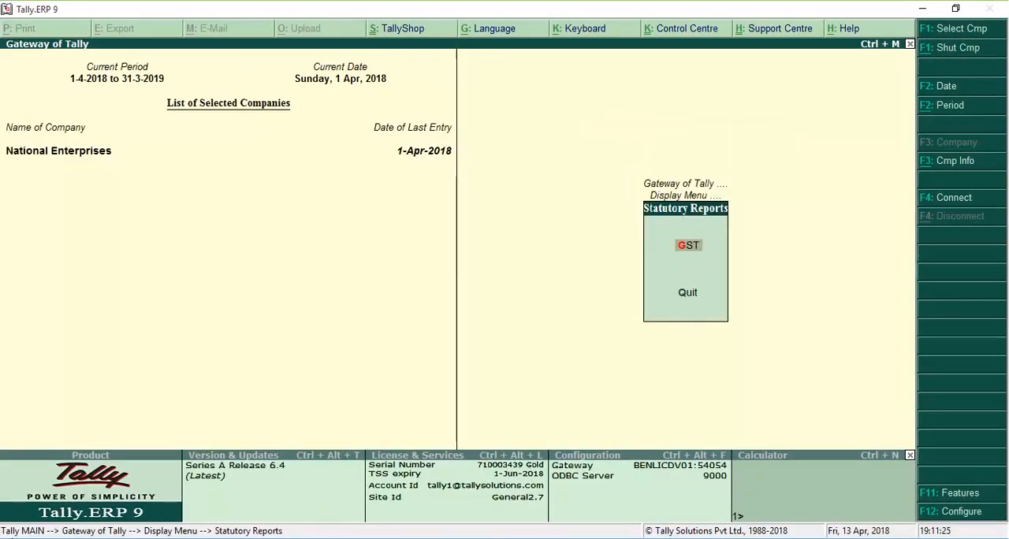
key("Return")
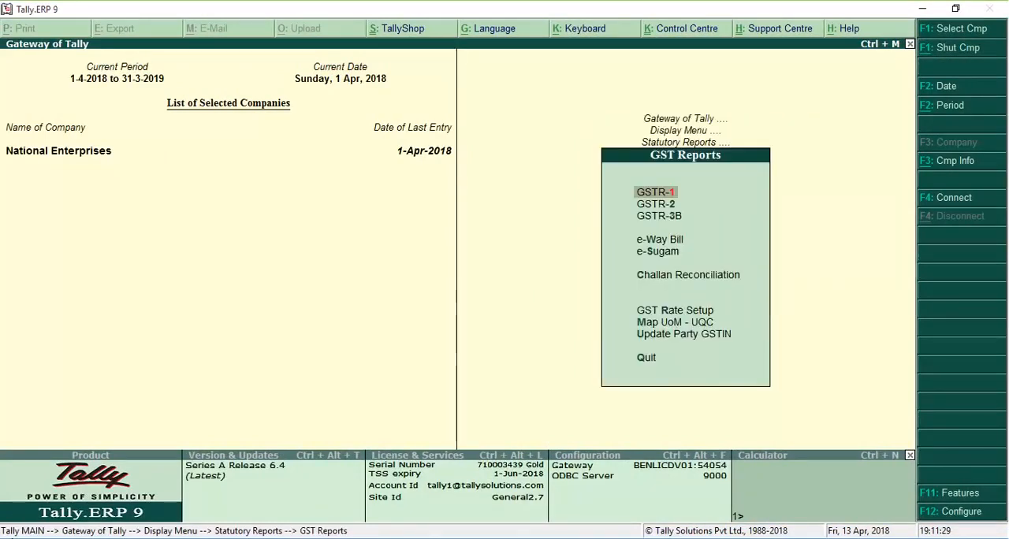
key("Return")
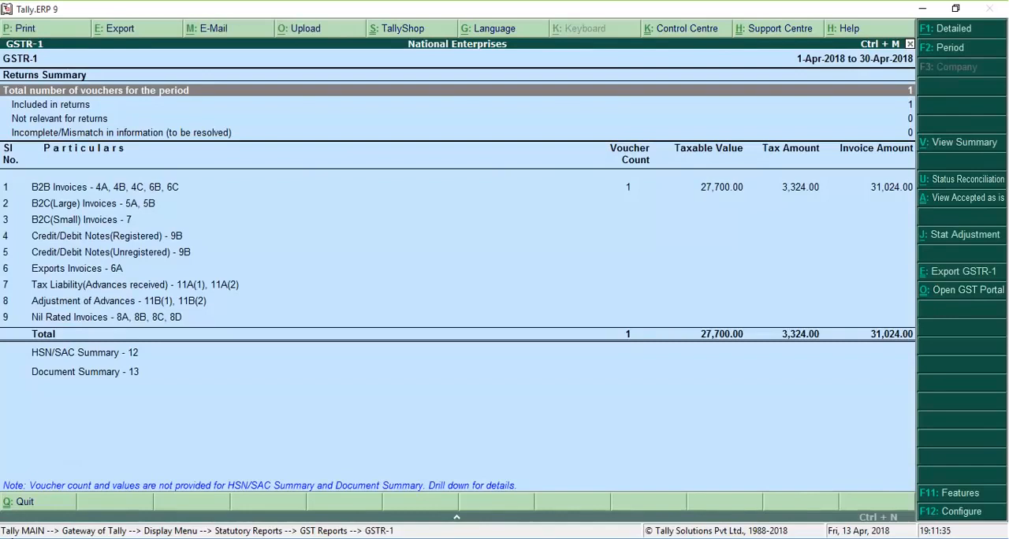
left_click(105, 187)
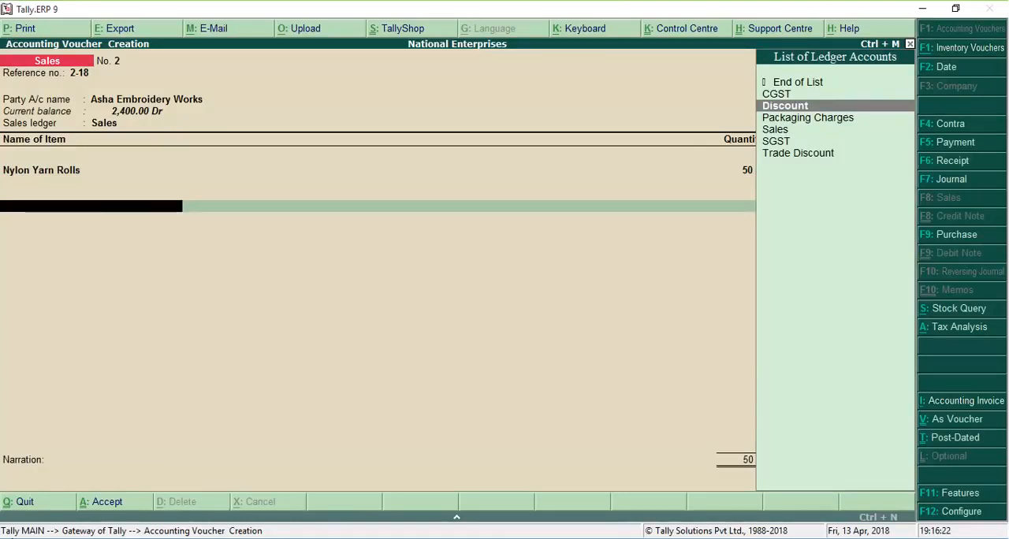
Step: Apply a Discount of -450 to sales voucher 2-18 for Asha Embroidery Works and view its detailed tax analysis
key("Return")
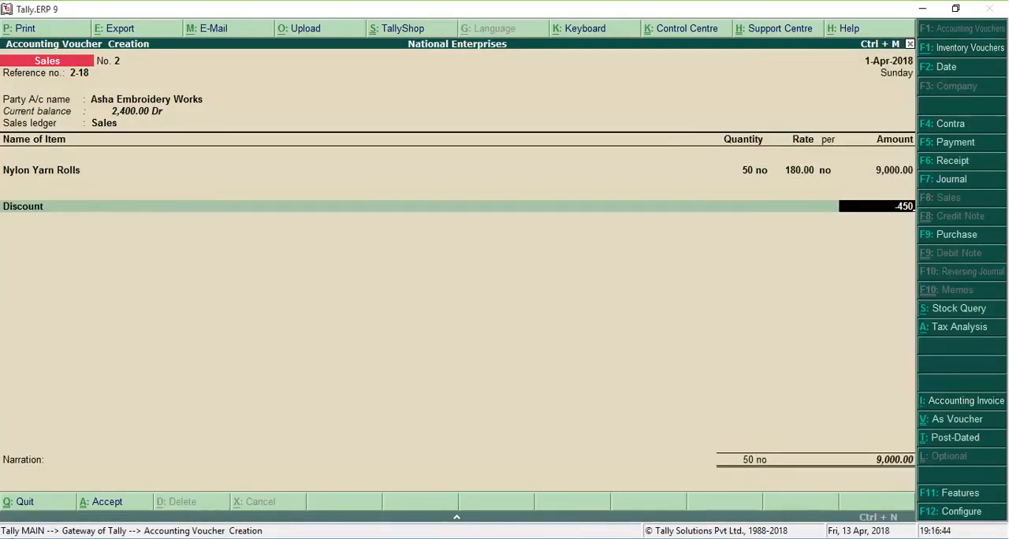
key("Return")
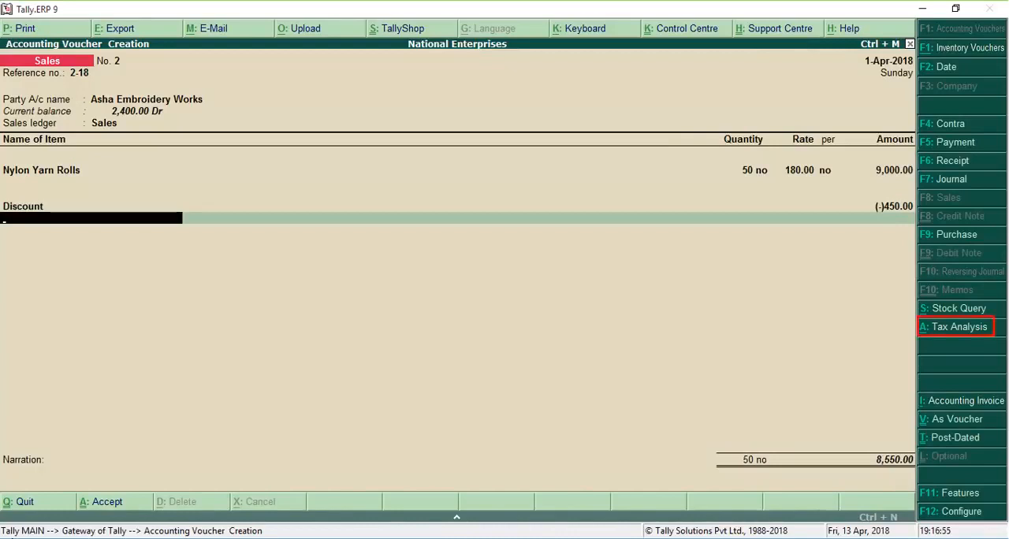
key("alt+a")
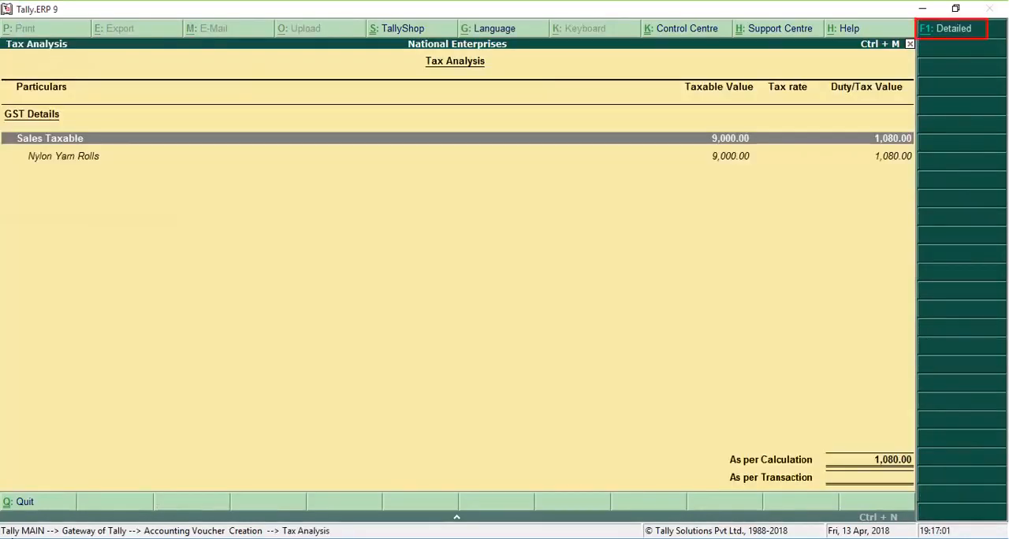
key("F1")
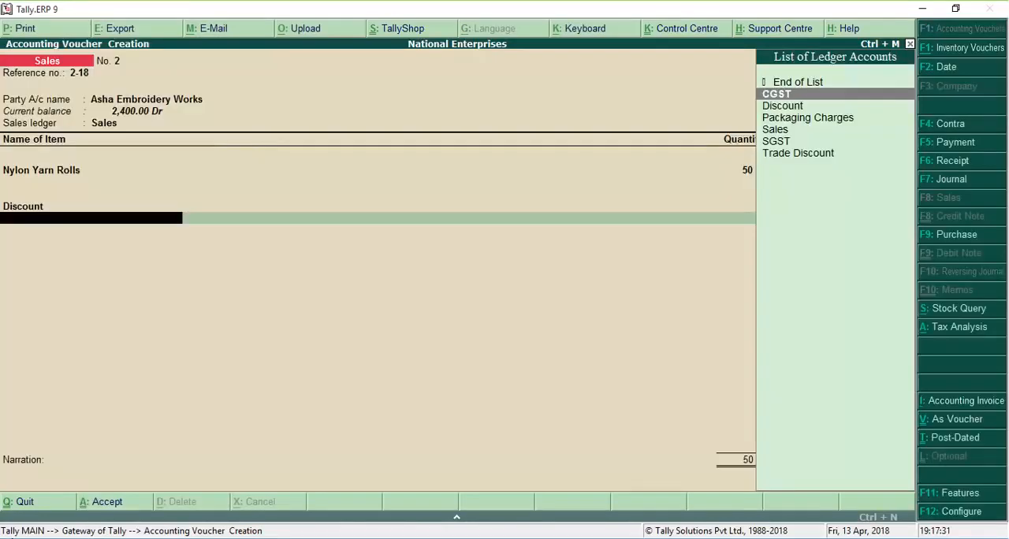
Step: Add the CGST and SGST ledgers to the Asha Embroidery Works sales voucher and finish the entry
key("Return")
key("Return")
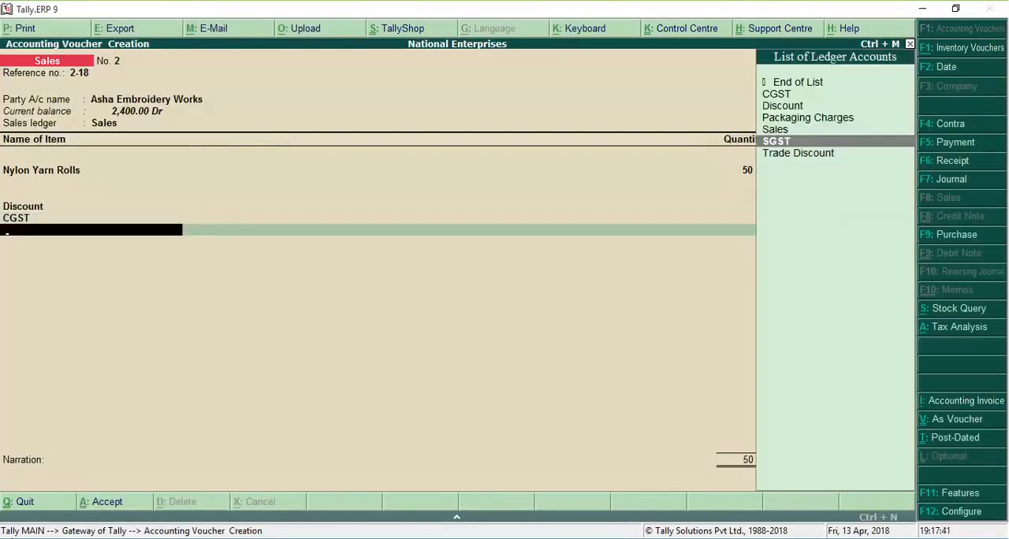
key("Return")
key("Return")
key("Return")
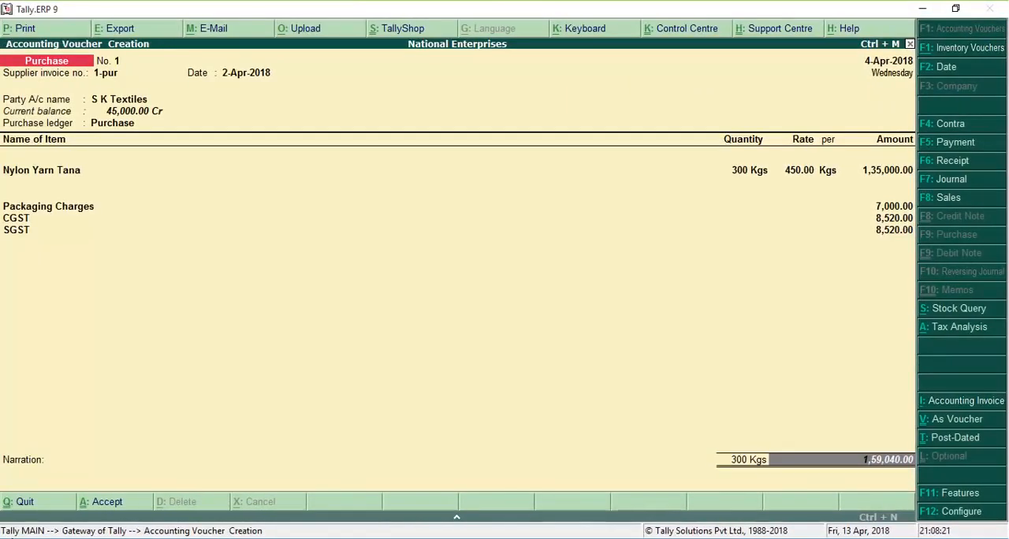
Step: Review the tax analysis of purchase voucher 1-pur from S K Textiles and finish the voucher without a narration
key("alt+a")
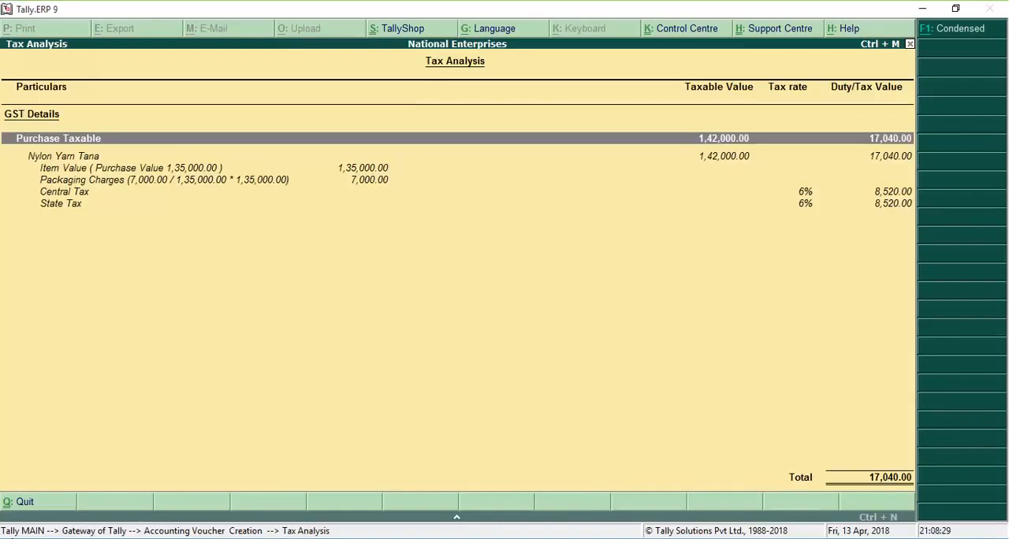
key("Escape")
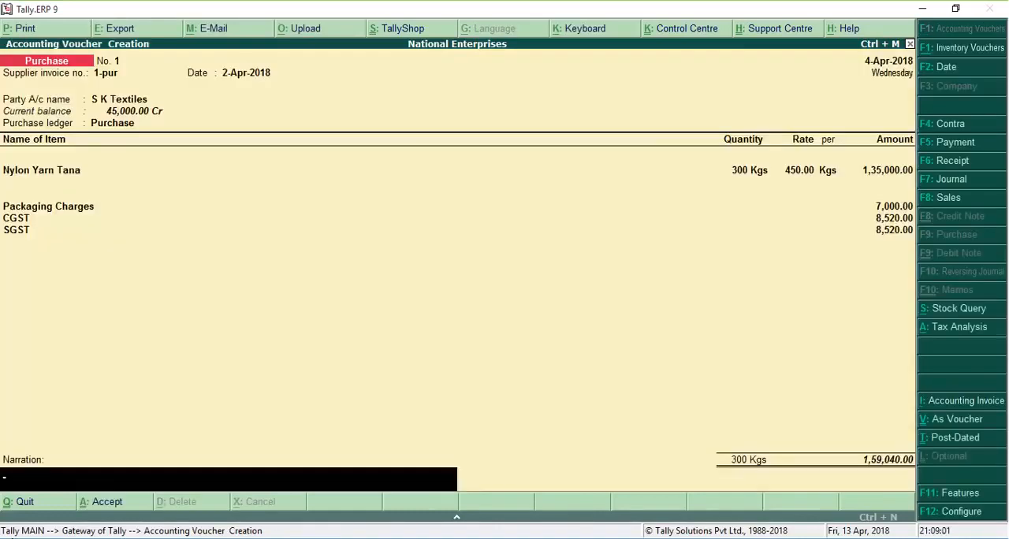
key("Return")
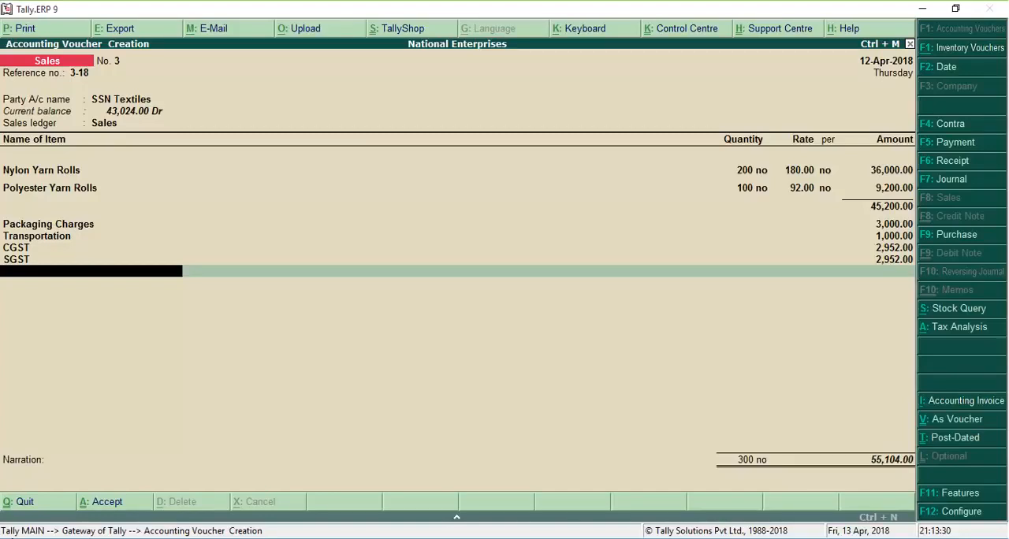
Step: End the ledger list of sales voucher 3-18 for SSN Textiles, leave the narration blank and accept the voucher
key("Return")
key("Return")
key("Return")
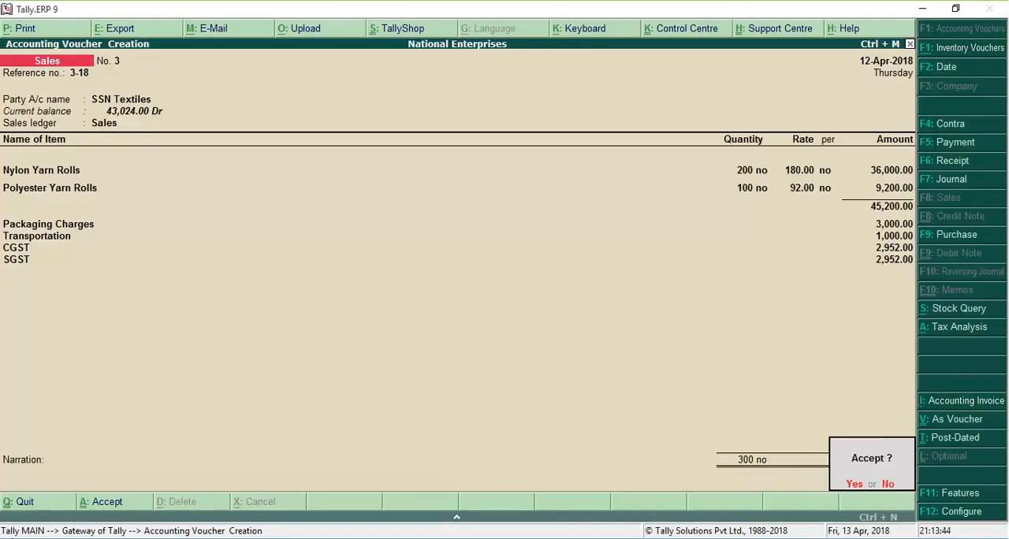